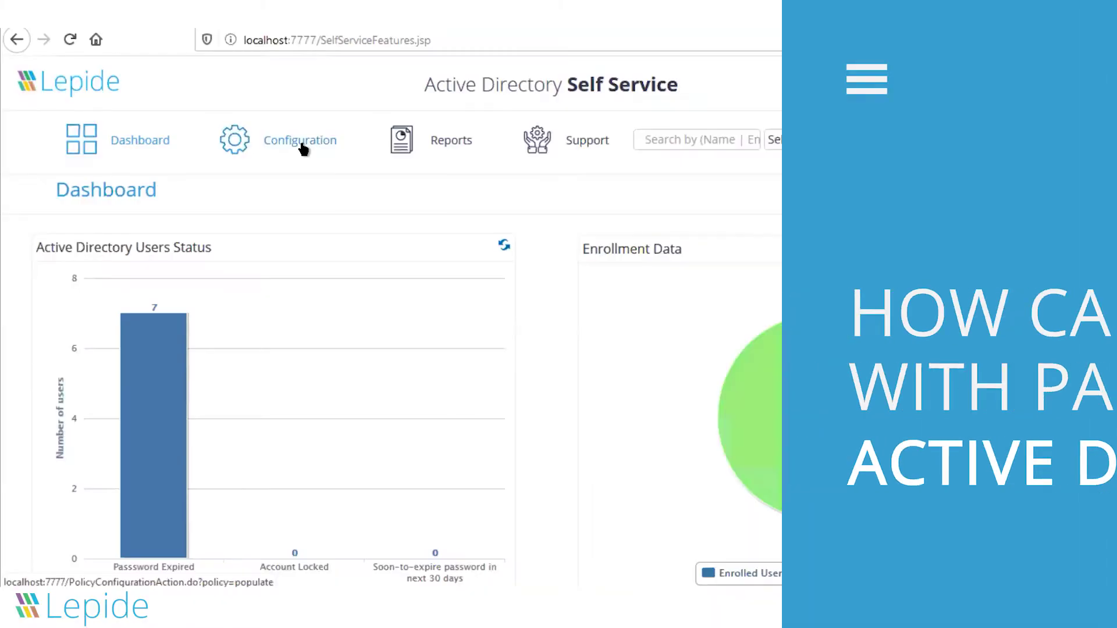
Step: Open the LPDE1_local policy's edit form from the Configuration policy list
{"action": "left_click", "coordinate": [299, 145]}
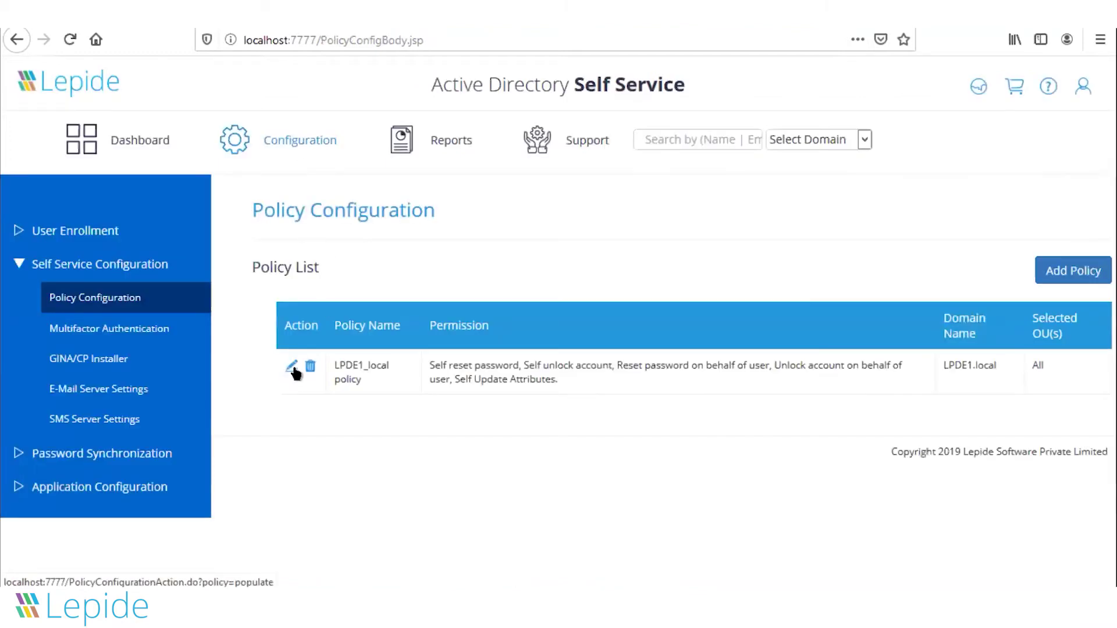
{"action": "left_click", "coordinate": [290, 367]}
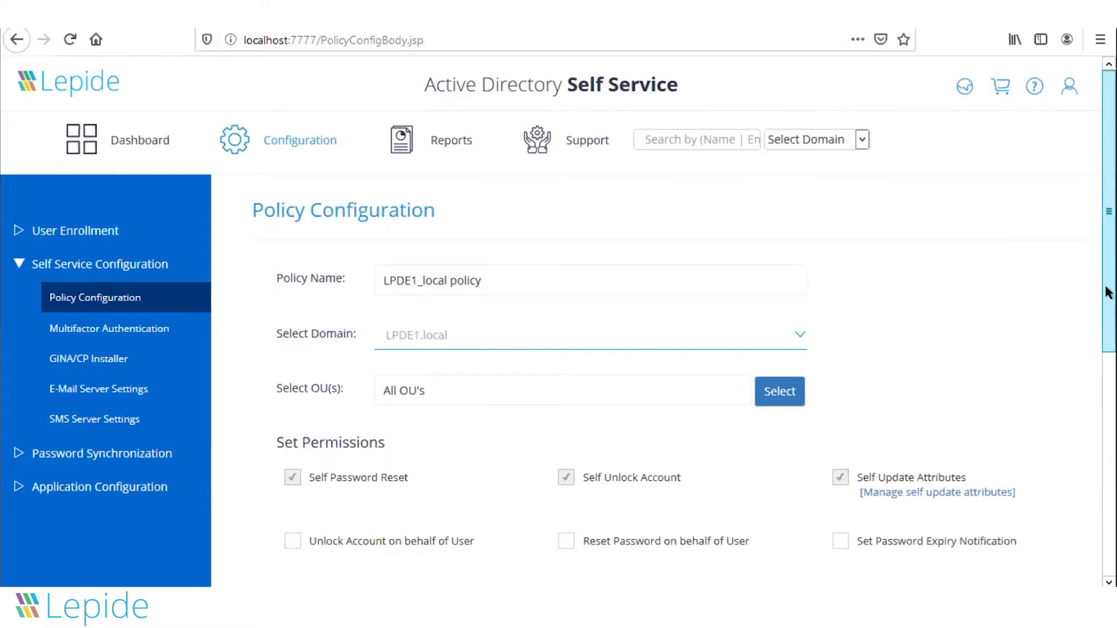
{"action": "left_click_drag", "start_coordinate": [1110, 292], "coordinate": [1108, 338]}
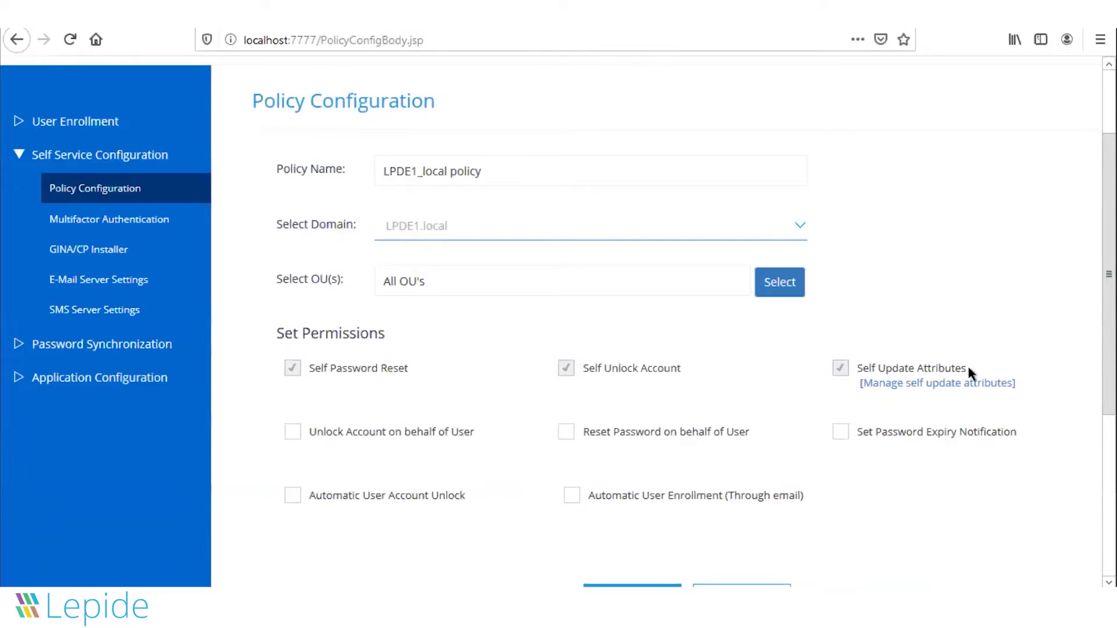
{"action": "left_click", "coordinate": [934, 388]}
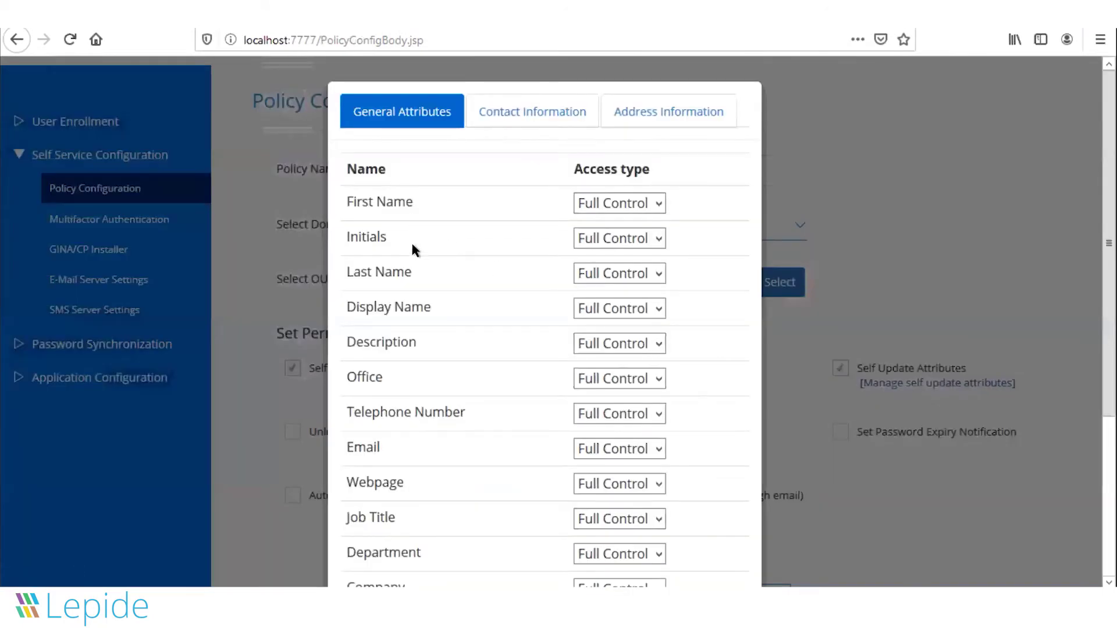
{"action": "left_click", "coordinate": [520, 120]}
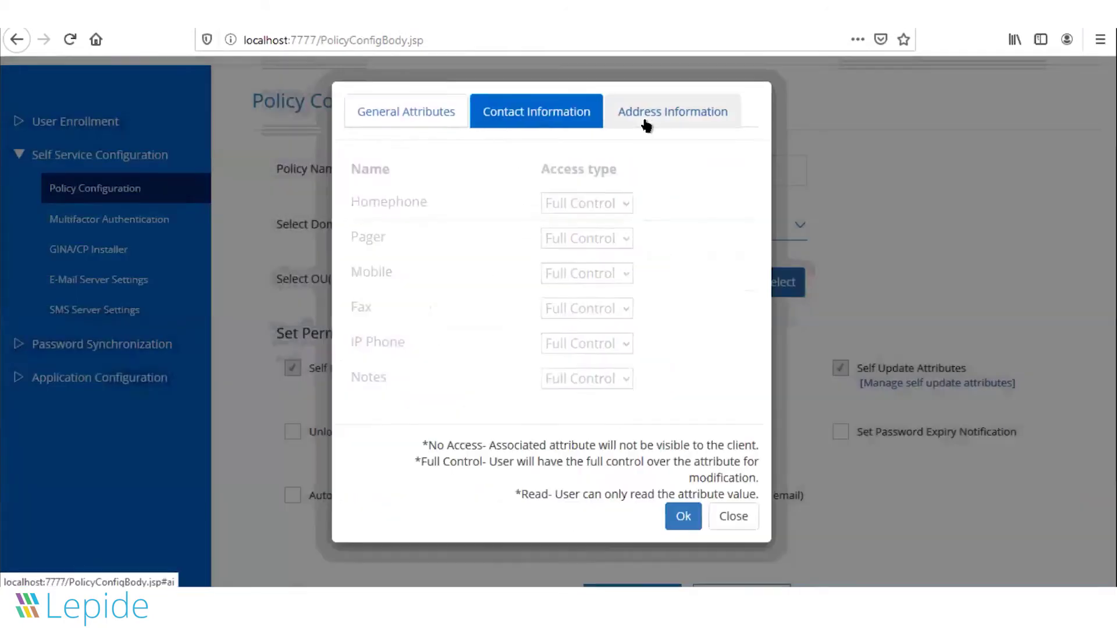
{"action": "left_click", "coordinate": [646, 125]}
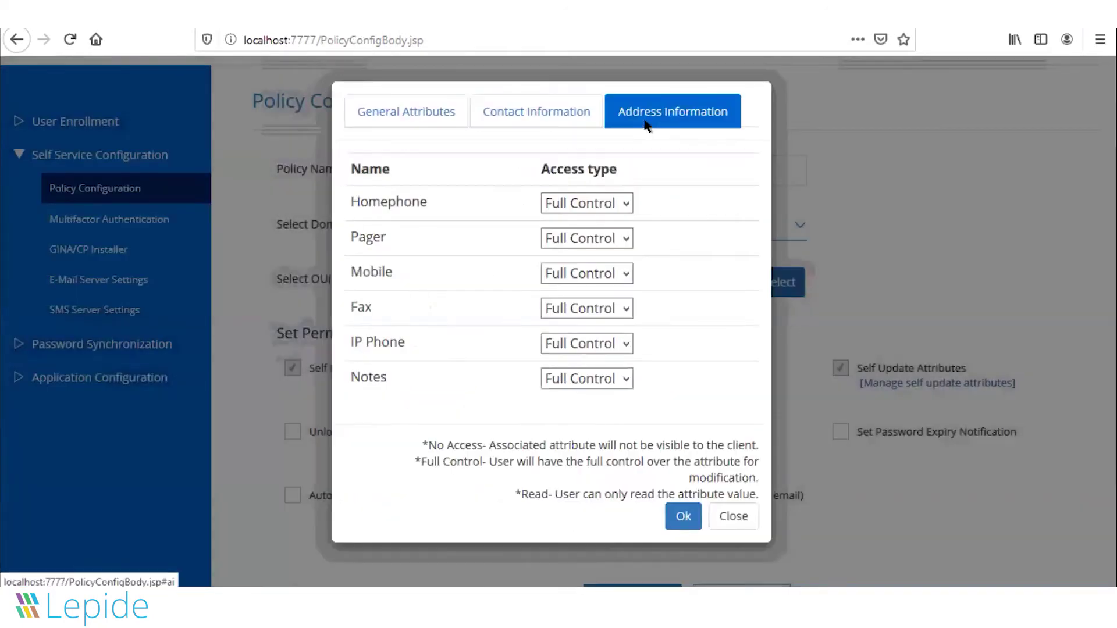
{"action": "left_click", "coordinate": [734, 518]}
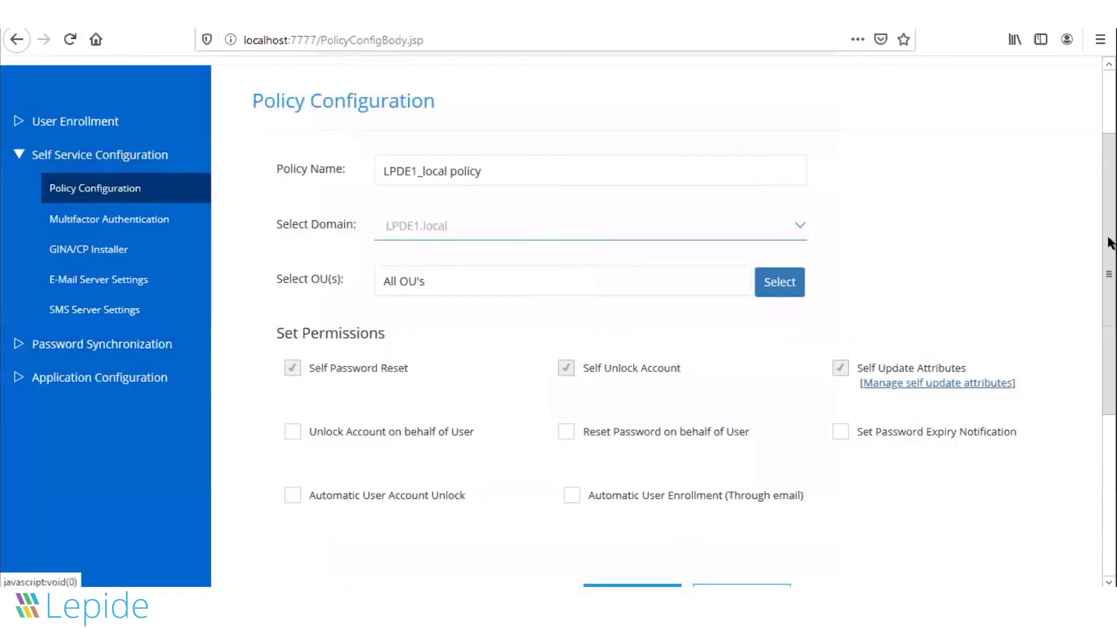
{"action": "left_click_drag", "start_coordinate": [1111, 269], "coordinate": [1111, 336]}
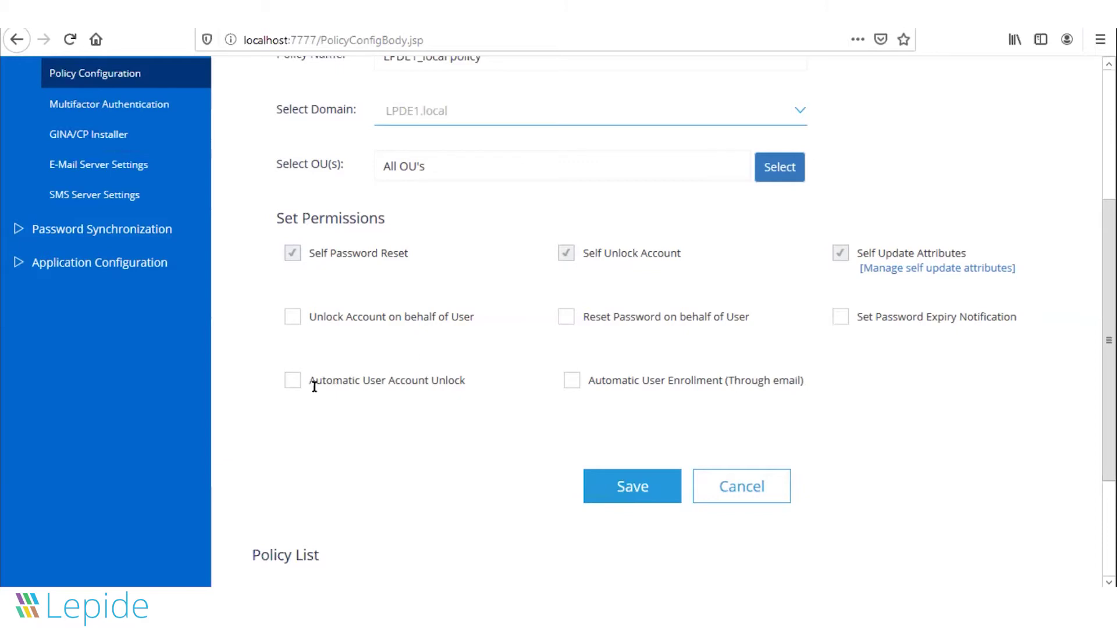
{"action": "left_click", "coordinate": [293, 381]}
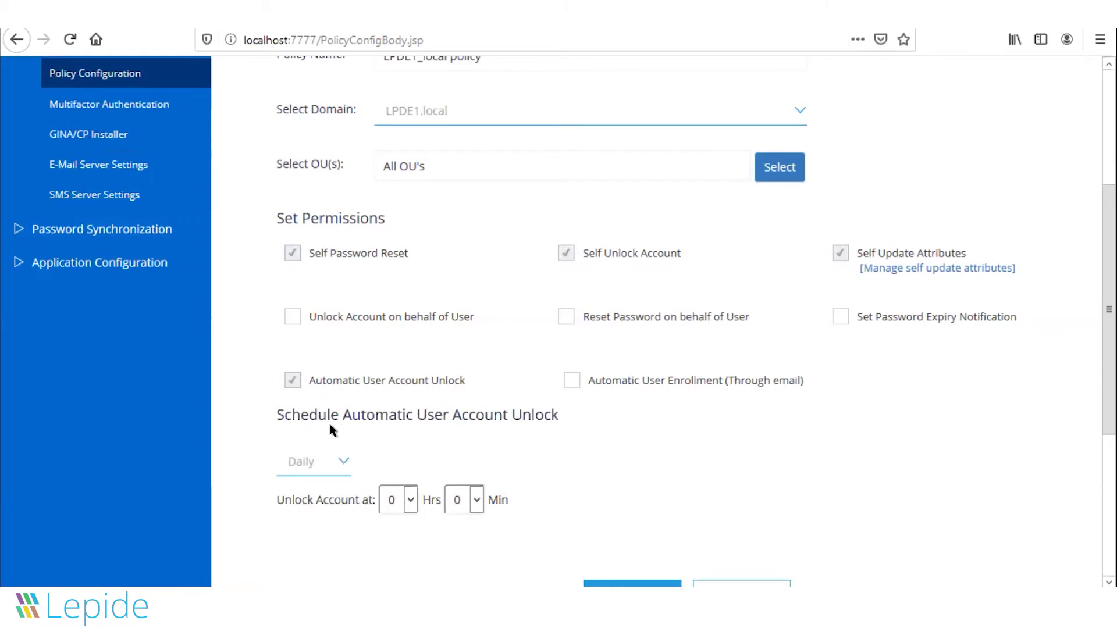
{"action": "left_click", "coordinate": [291, 381]}
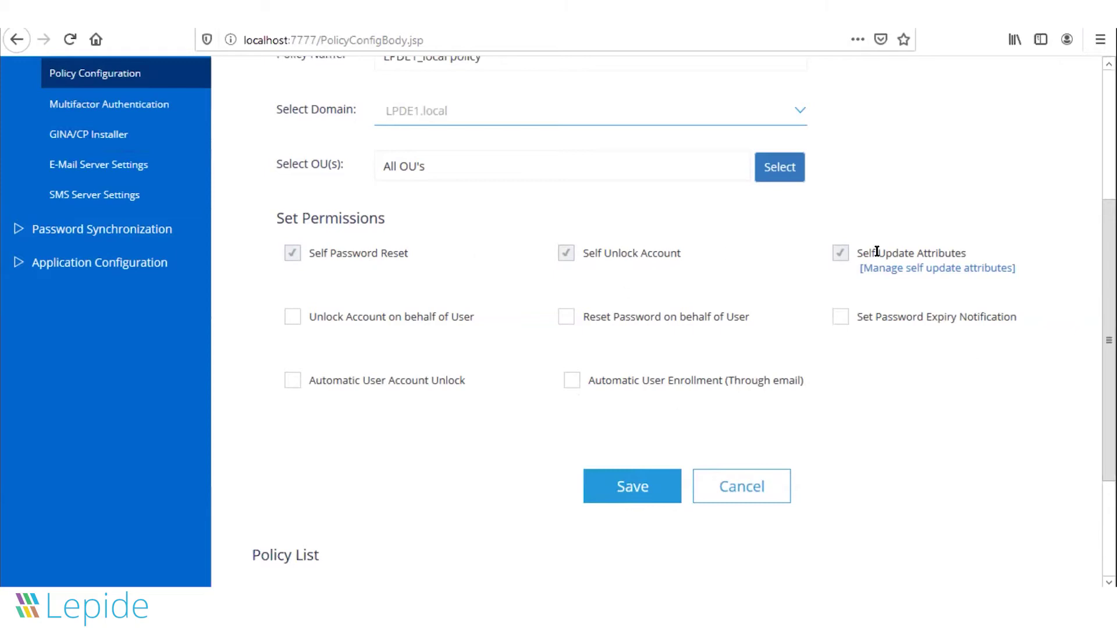
{"action": "left_click_drag", "start_coordinate": [1110, 339], "coordinate": [1110, 210]}
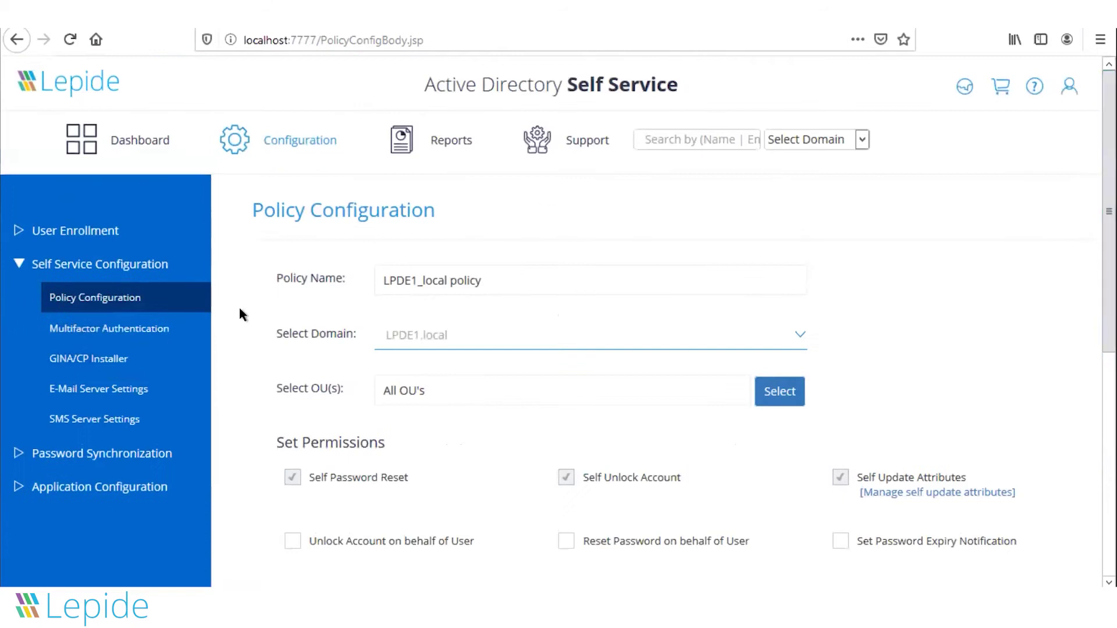
Step: Review Multifactor Authentication's Q&A settings: 2 predefined questions and 5-character minimums
{"action": "left_click", "coordinate": [144, 333]}
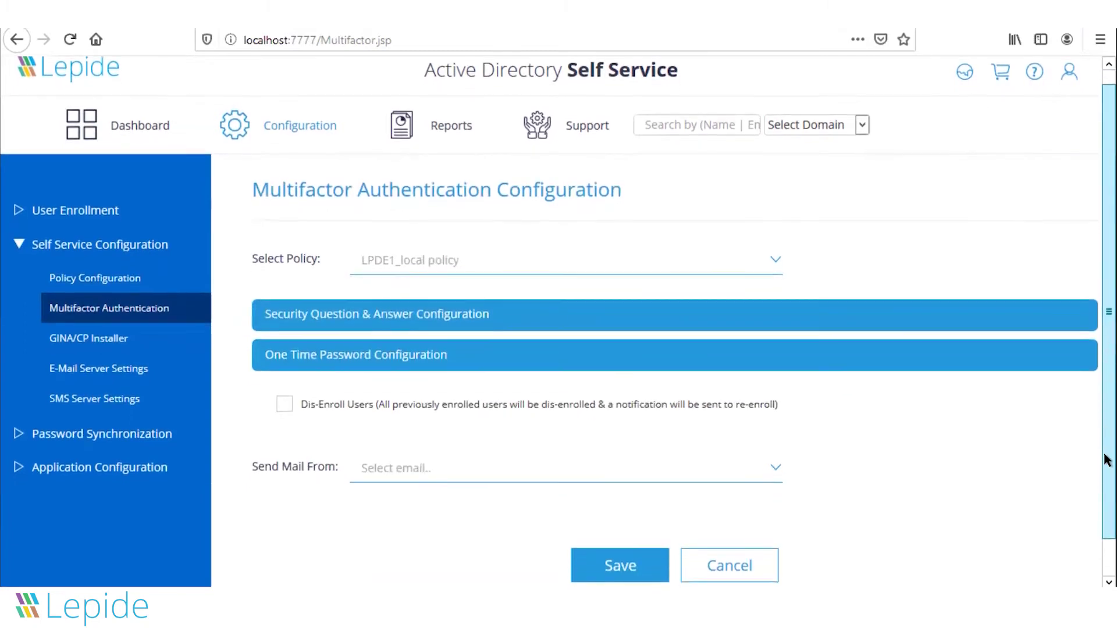
{"action": "left_click_drag", "start_coordinate": [1109, 434], "coordinate": [1109, 485]}
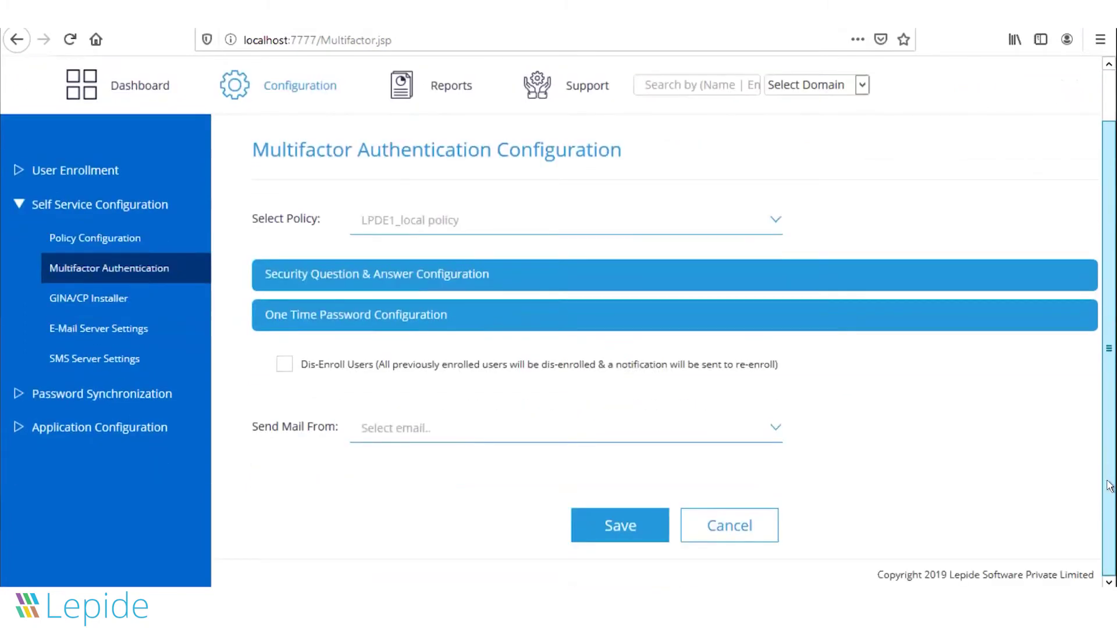
{"action": "left_click", "coordinate": [319, 276]}
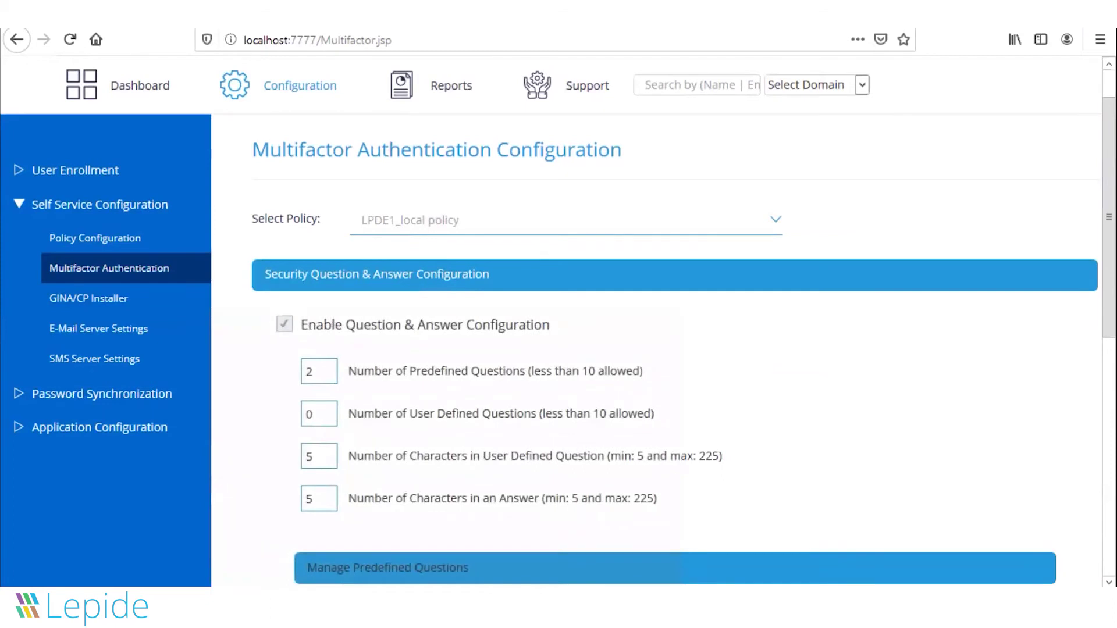
{"action": "left_click_drag", "start_coordinate": [1110, 273], "coordinate": [1110, 363]}
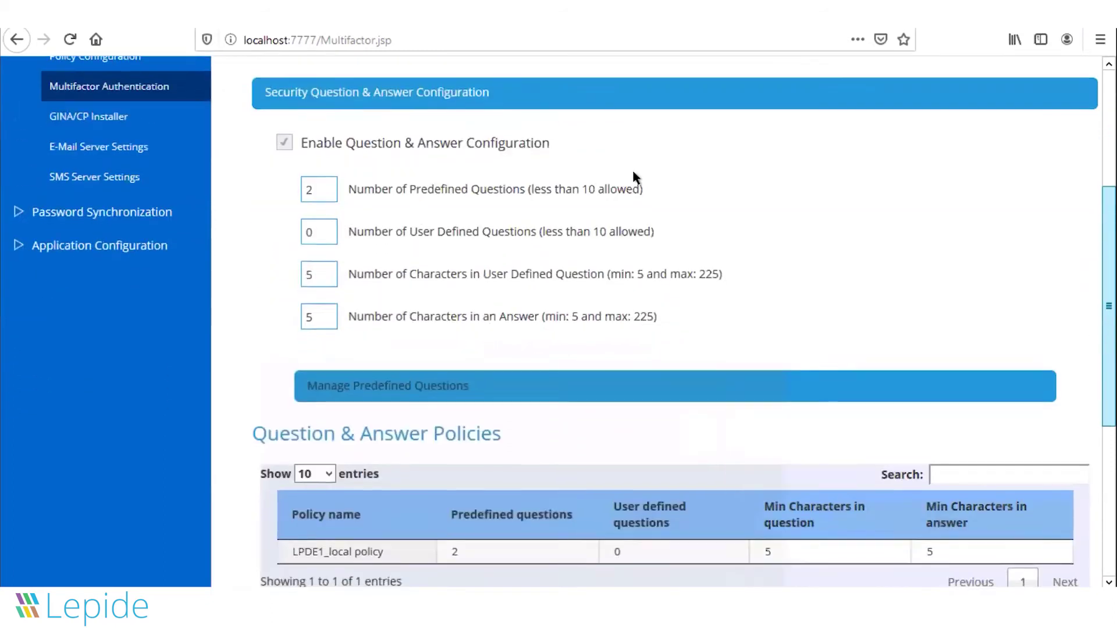
{"action": "scroll", "coordinate": [633, 173], "scroll_direction": "down", "scroll_amount": 1}
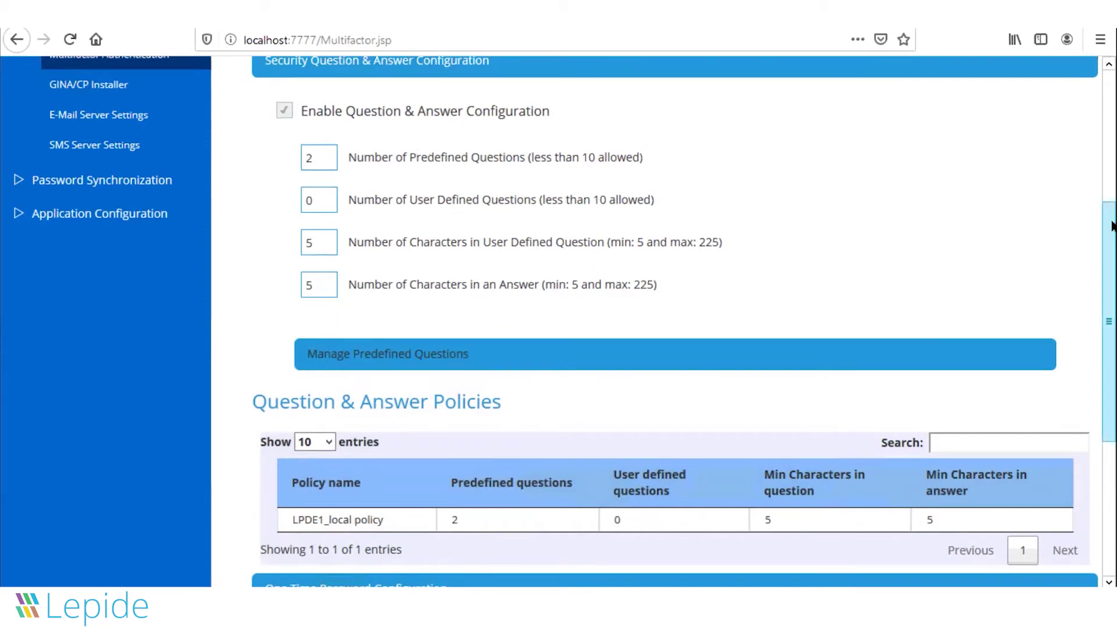
{"action": "left_click_drag", "start_coordinate": [1112, 242], "coordinate": [1109, 361]}
Step: Expand One Time Password settings to review disabled SMS and Email delivery and default templates
{"action": "left_click", "coordinate": [380, 348]}
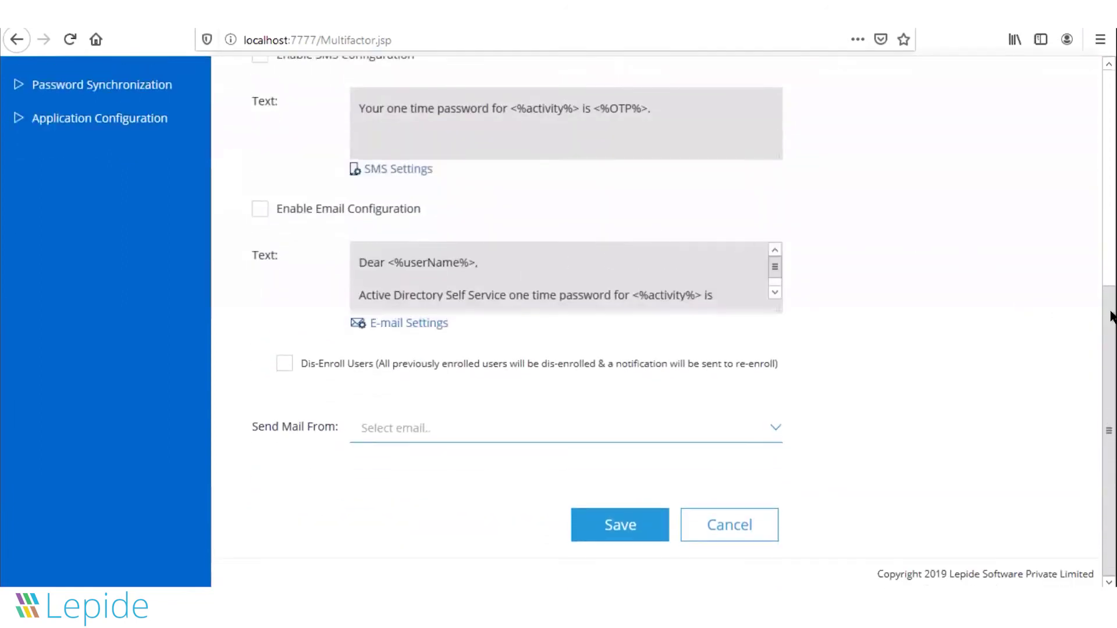
{"action": "scroll", "coordinate": [1110, 291], "scroll_direction": "up", "scroll_amount": 3}
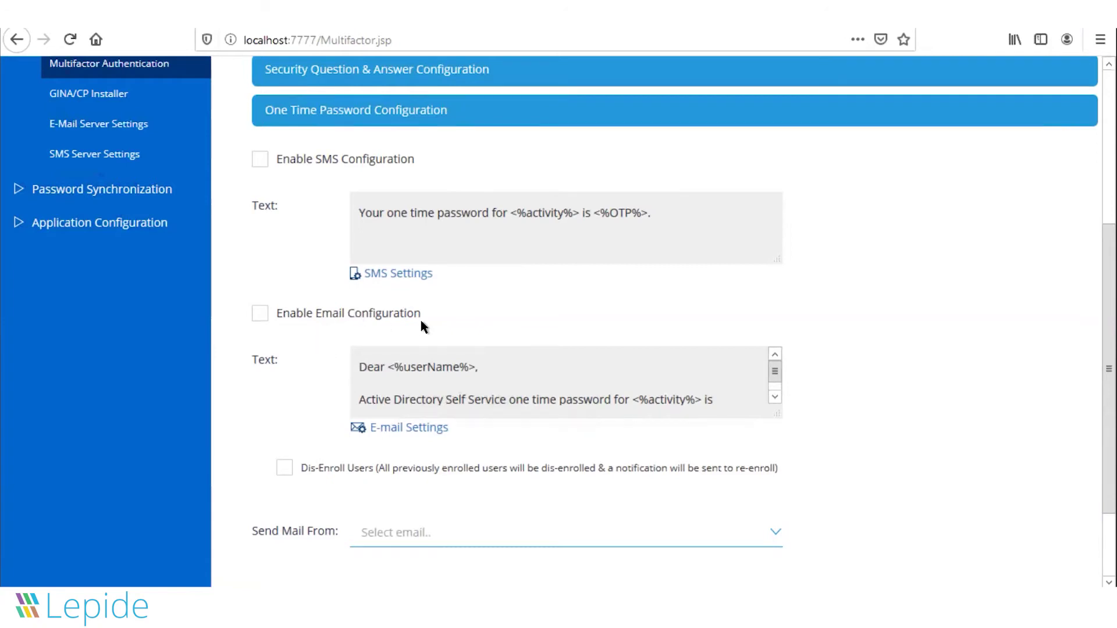
{"action": "left_click_drag", "start_coordinate": [1109, 375], "coordinate": [1108, 460]}
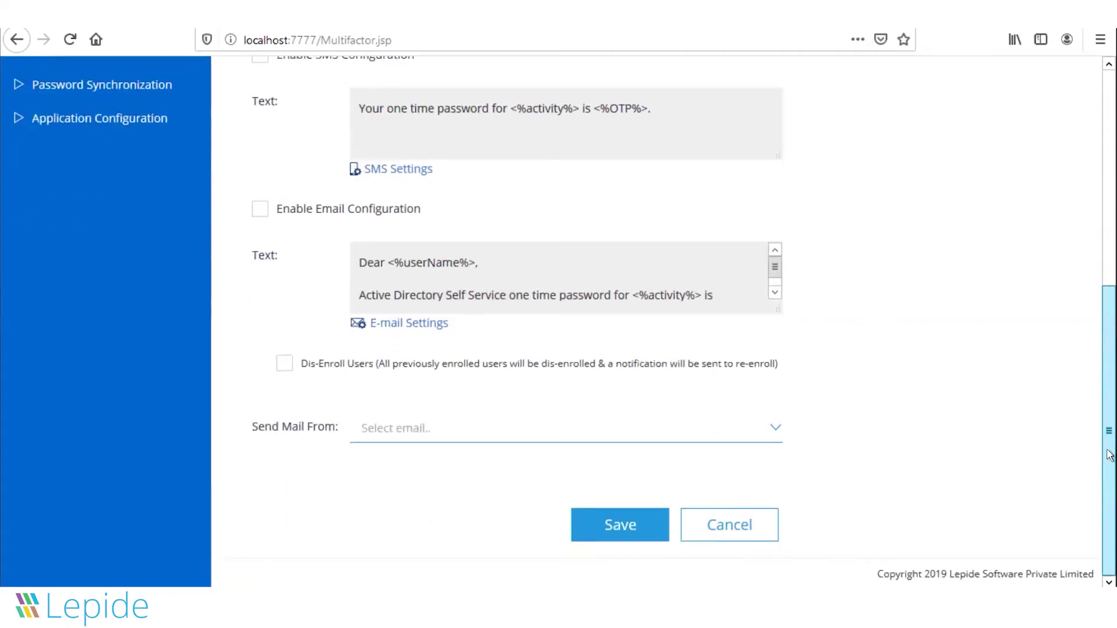
{"action": "left_click_drag", "start_coordinate": [1111, 329], "coordinate": [1070, 104]}
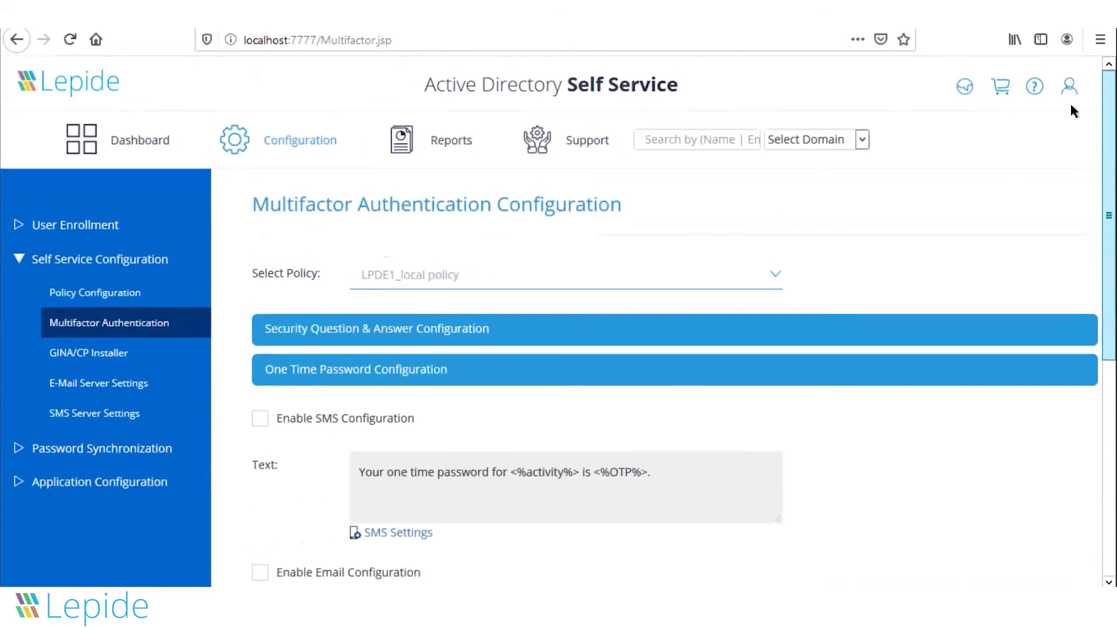
Step: Return via the Dashboard to the Policy Configuration list showing LPDE1_local on LPDE1.local
{"action": "left_click", "coordinate": [156, 263]}
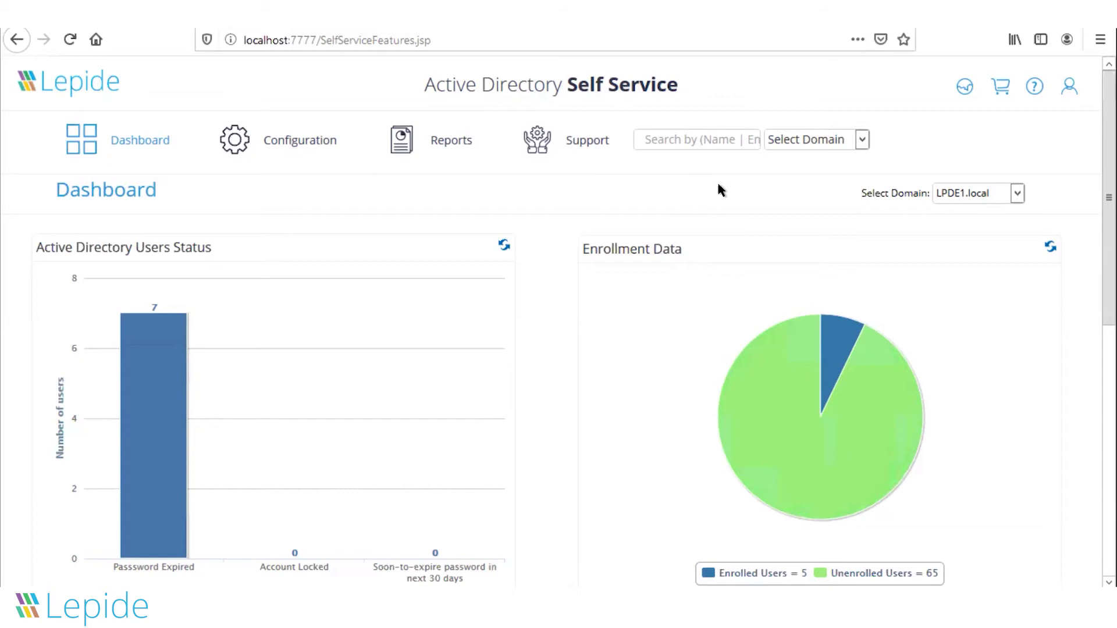
{"action": "left_click", "coordinate": [297, 157]}
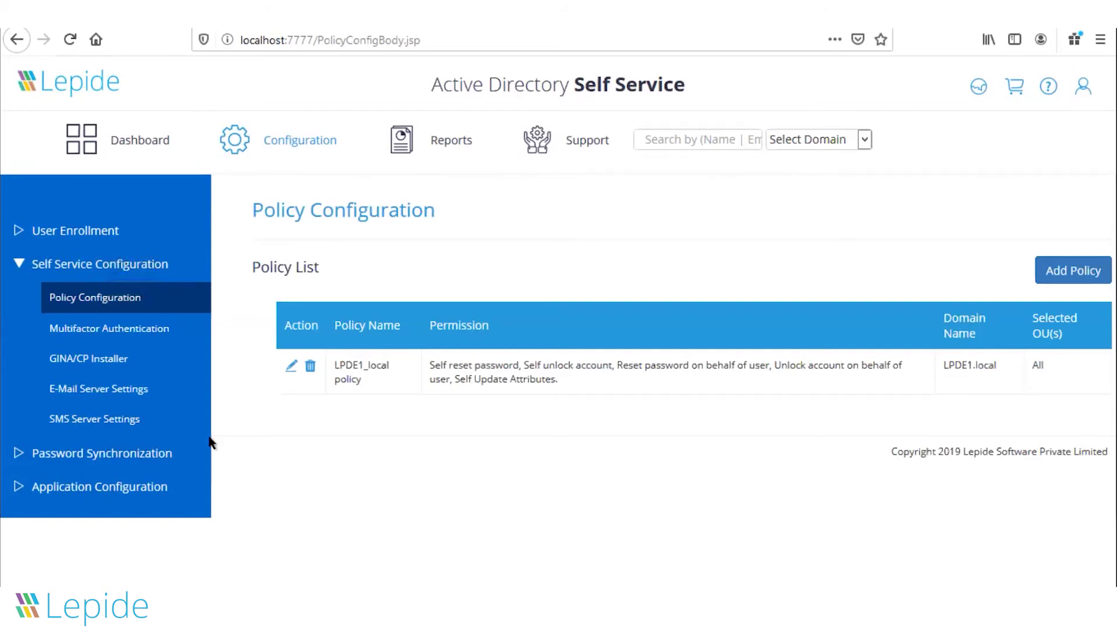
Step: Browse User Enrollment's Enrollment Notifications form, then go to the Invite Users page
{"action": "left_click", "coordinate": [22, 233]}
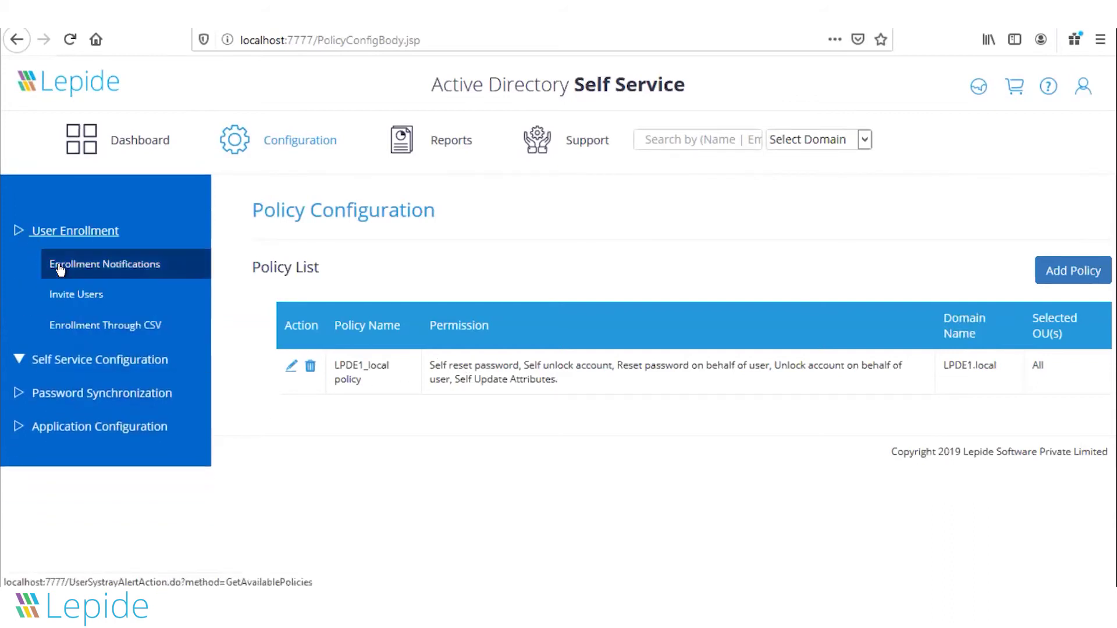
{"action": "left_click", "coordinate": [133, 273]}
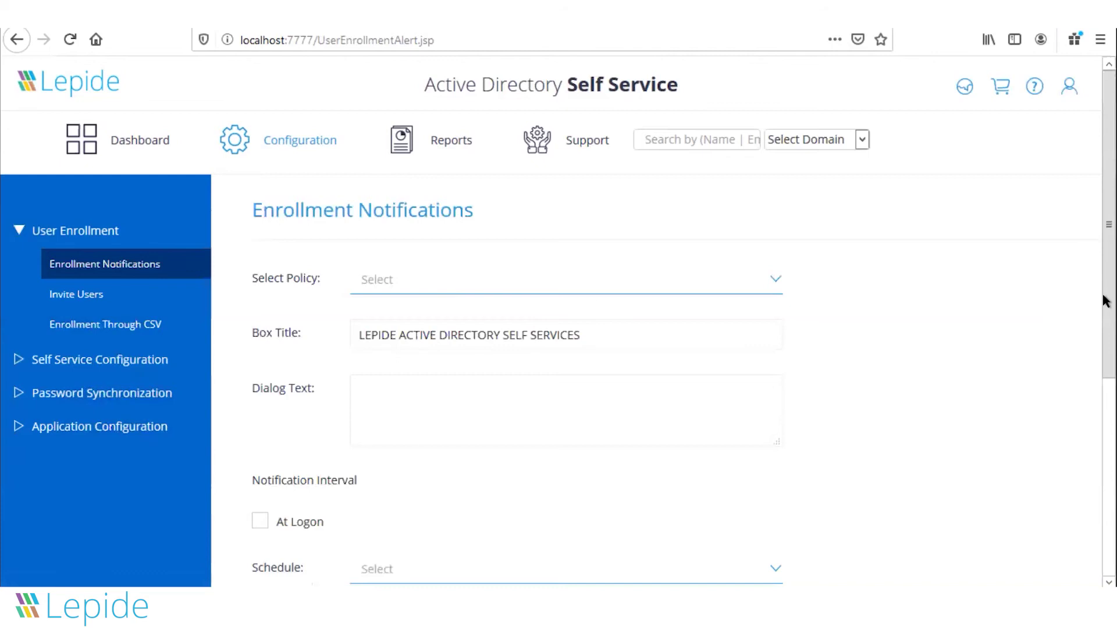
{"action": "scroll", "coordinate": [1106, 317], "scroll_direction": "down", "scroll_amount": 4}
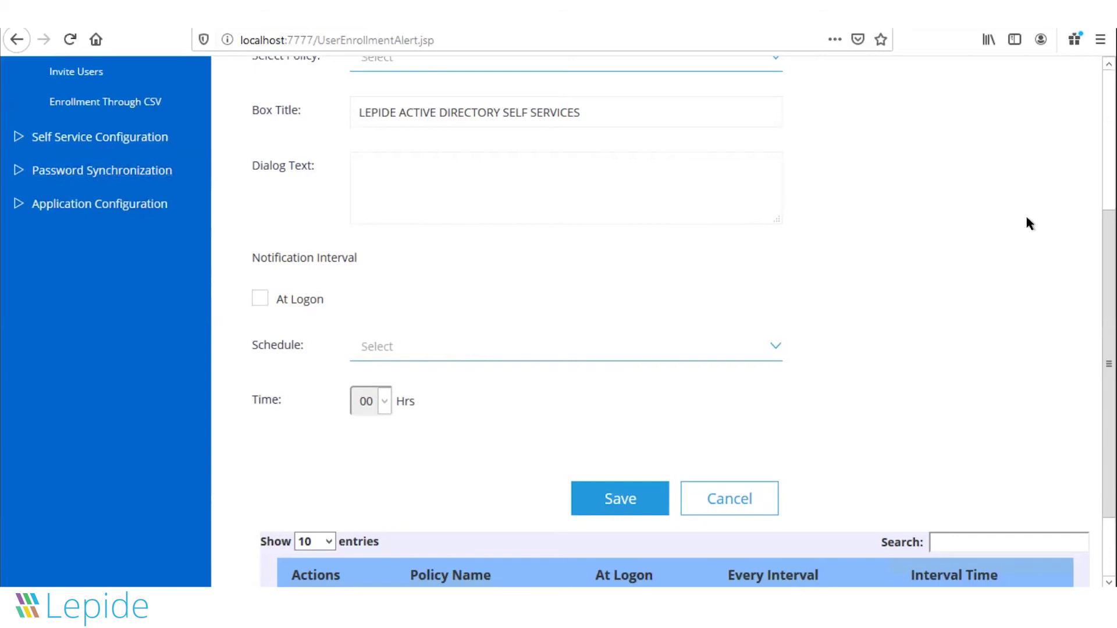
{"action": "left_click_drag", "start_coordinate": [1108, 242], "coordinate": [1105, 100]}
{"action": "left_click", "coordinate": [52, 259]}
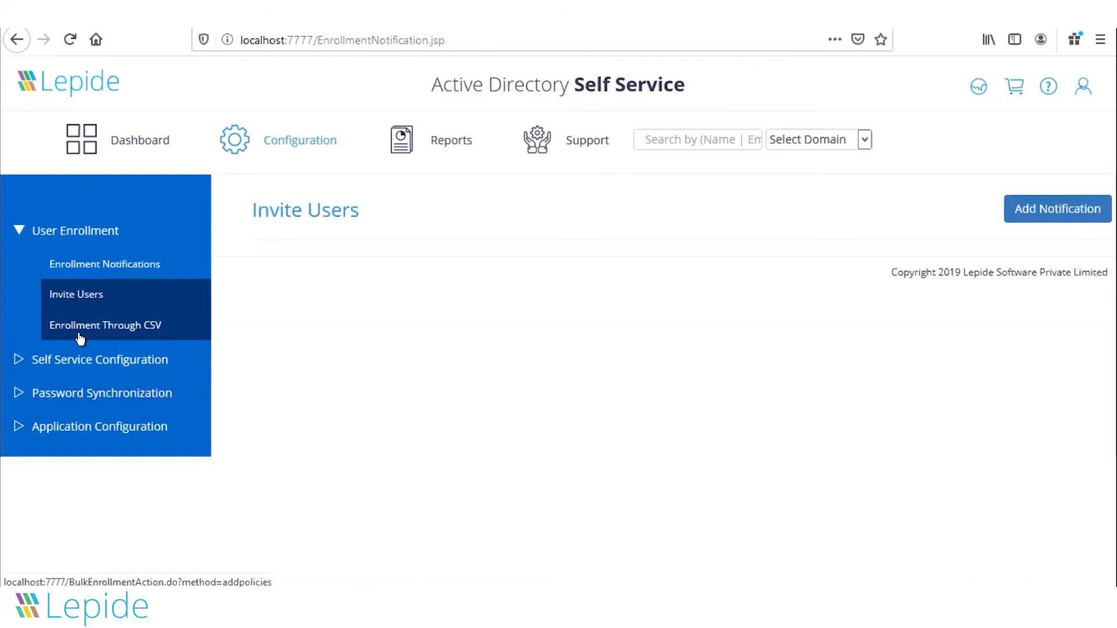
Step: Visit Enrollment Through CSV, collapse User Enrollment and expand Self Service Configuration
{"action": "left_click", "coordinate": [100, 335]}
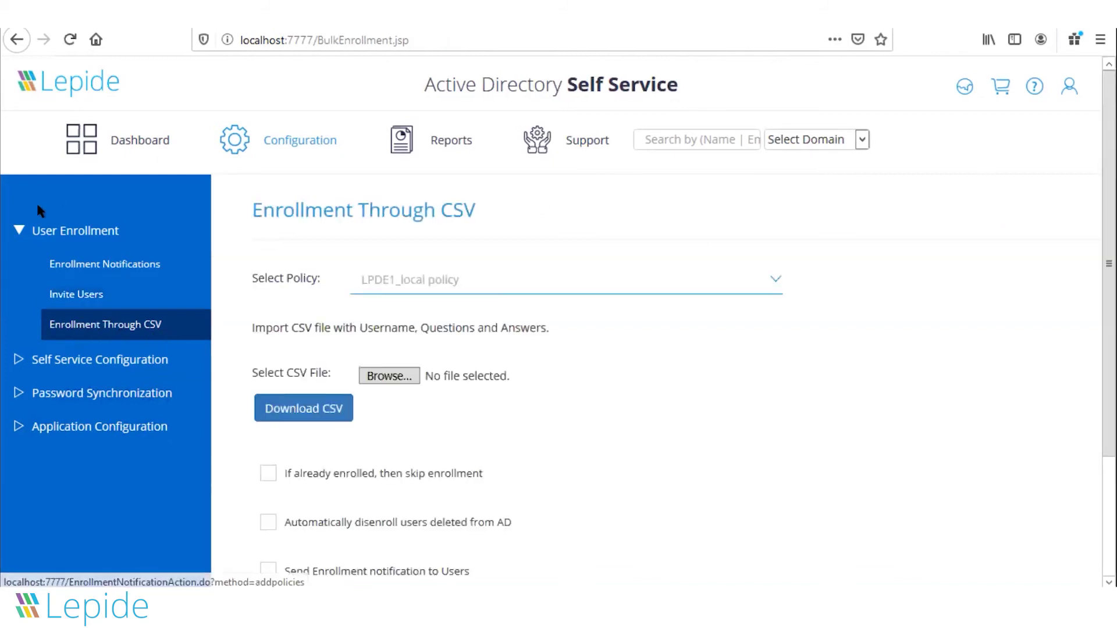
{"action": "left_click", "coordinate": [19, 232]}
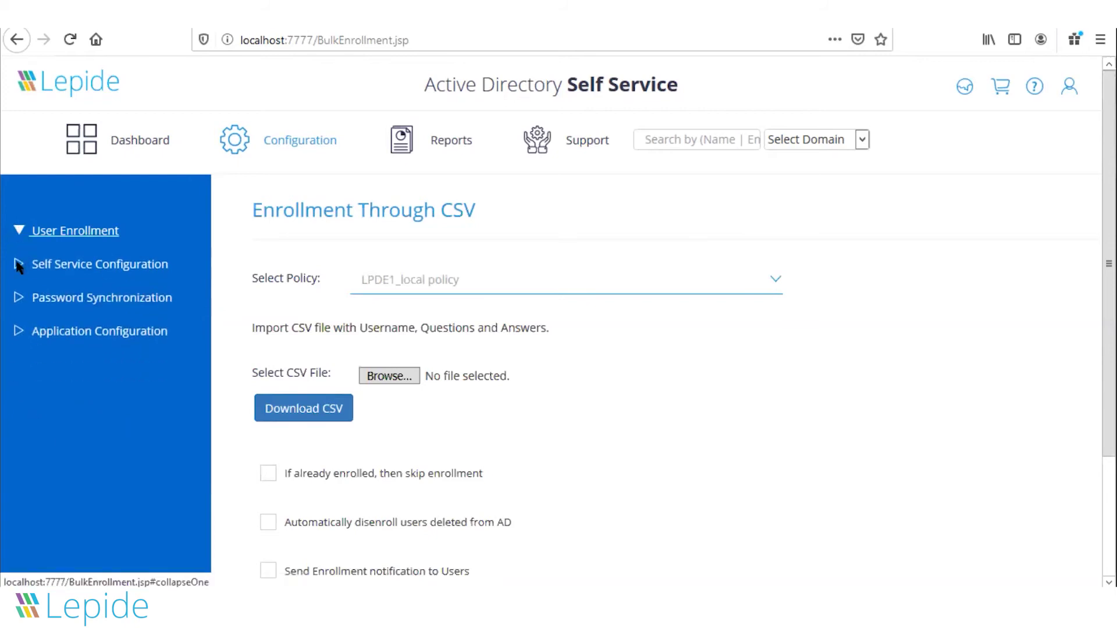
{"action": "left_click", "coordinate": [18, 266]}
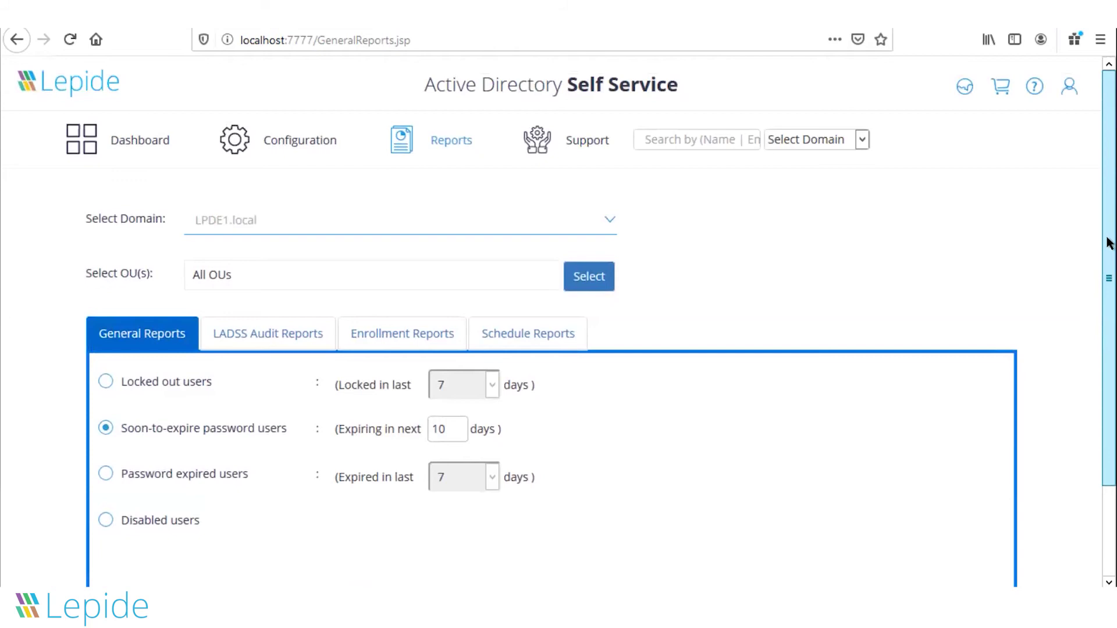
Step: Scroll through the LPDE1.local General Reports and switch to the LADSS Audit Reports tab
{"action": "scroll", "coordinate": [1109, 267], "scroll_direction": "down", "scroll_amount": 3}
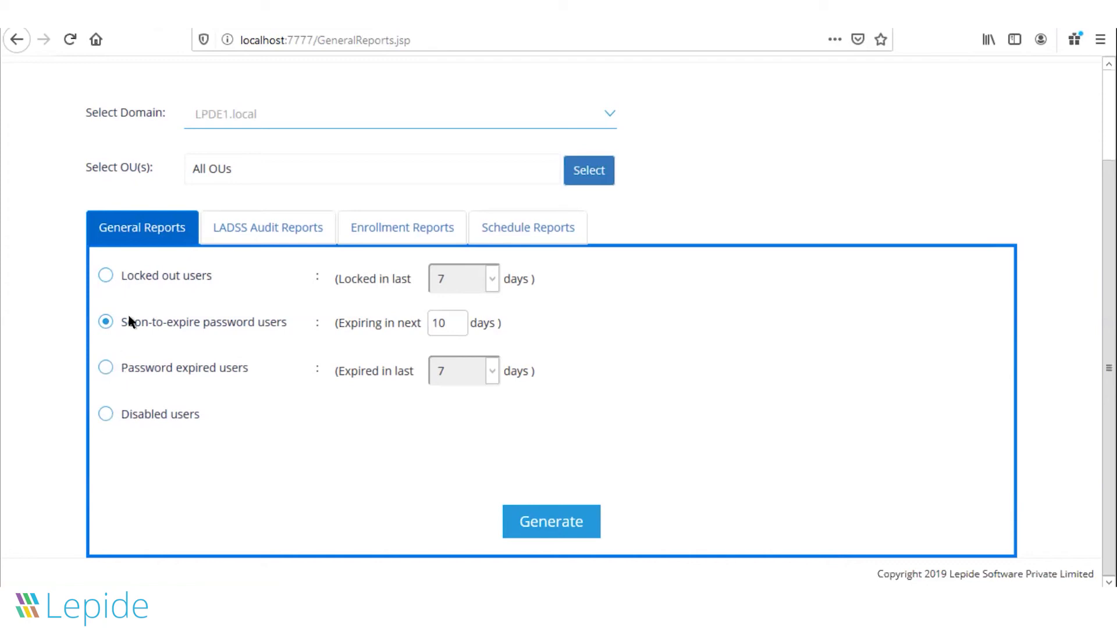
{"action": "left_click", "coordinate": [285, 231]}
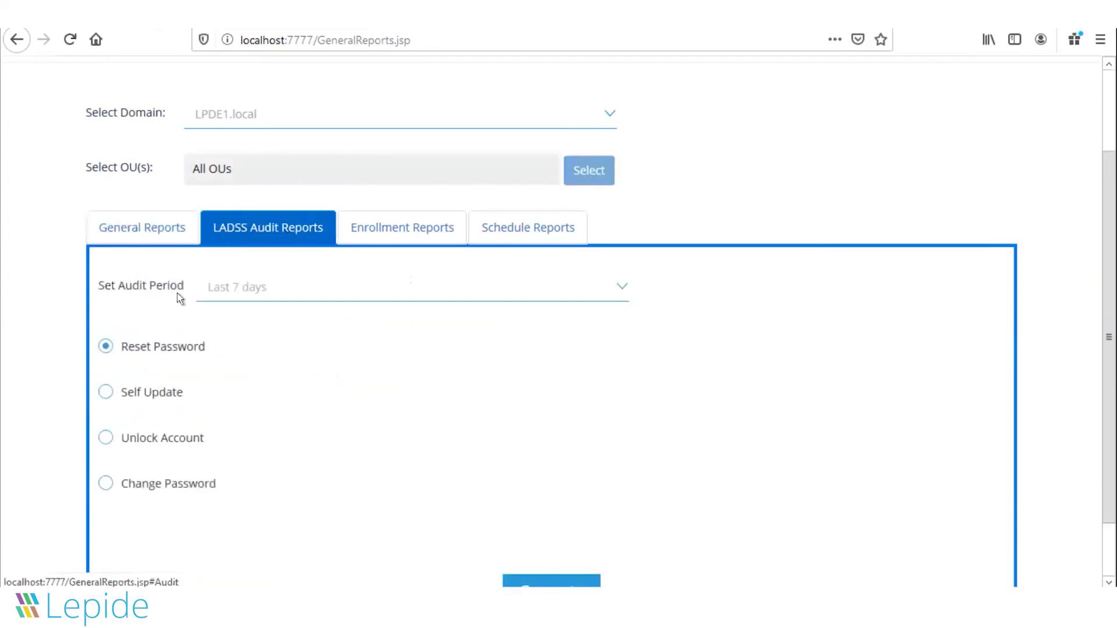
Step: Check audit period options keeping Last 7 days, then view Enrollment and Schedule Reports tabs
{"action": "left_click_drag", "start_coordinate": [1109, 341], "coordinate": [1109, 389]}
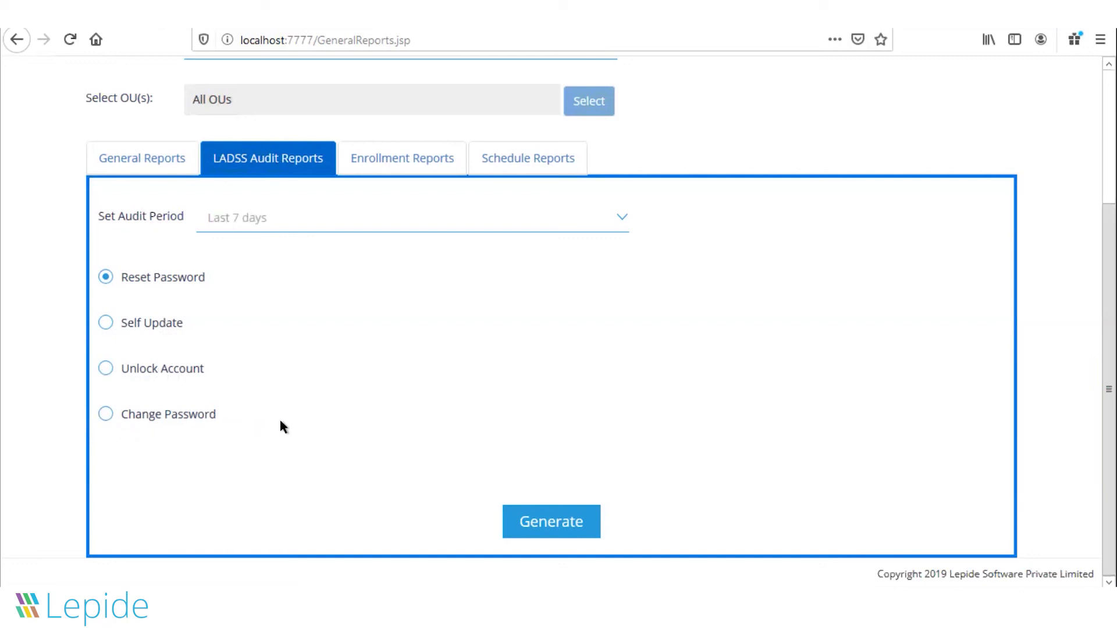
{"action": "left_click", "coordinate": [228, 221]}
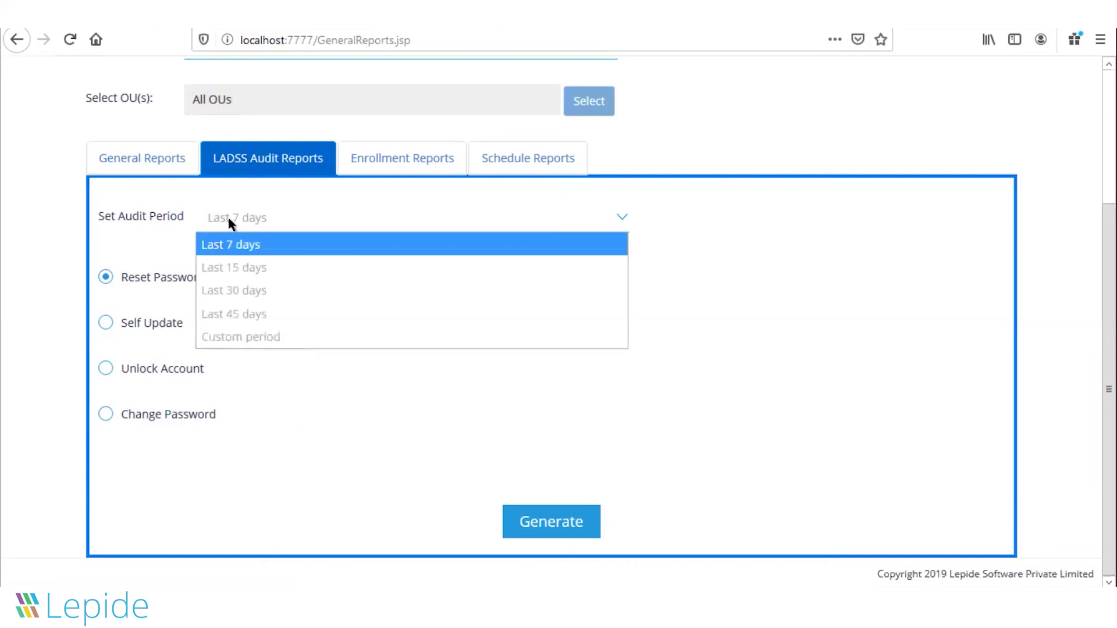
{"action": "left_click", "coordinate": [343, 457]}
{"action": "left_click", "coordinate": [383, 163]}
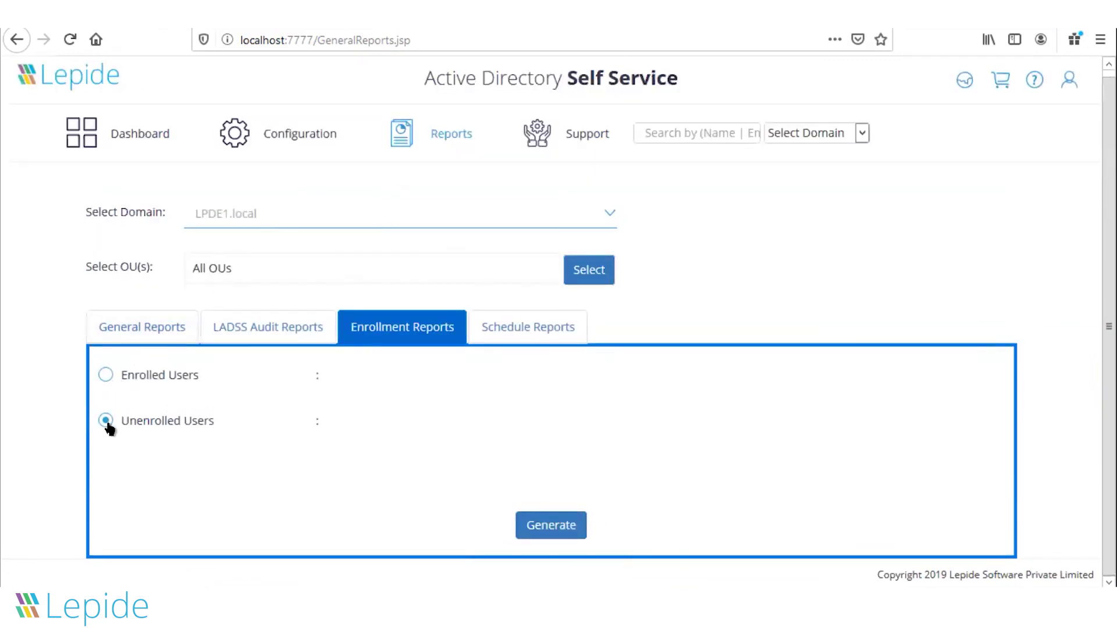
{"action": "left_click", "coordinate": [571, 335]}
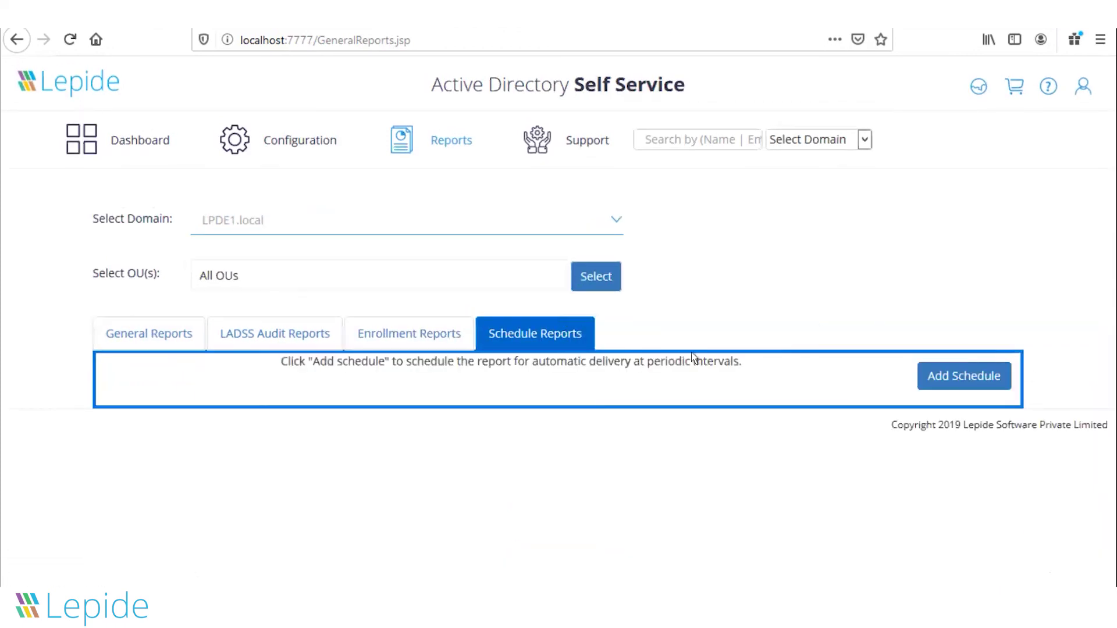